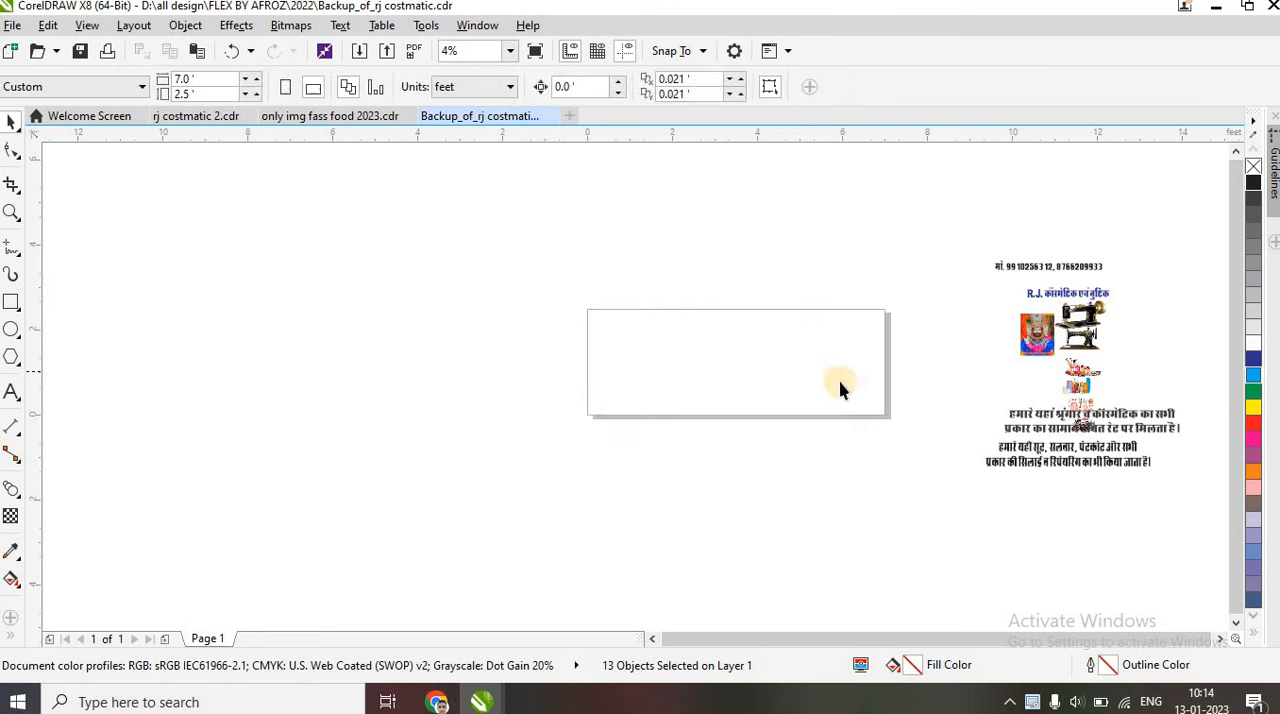
Paste the red background image, shift it down off the page, and add a page-sized rectangle as its frame
{"action": "scroll", "coordinate": [871, 374], "scroll_direction": "up", "scroll_amount": 1}
{"action": "key", "text": "ctrl+v"}
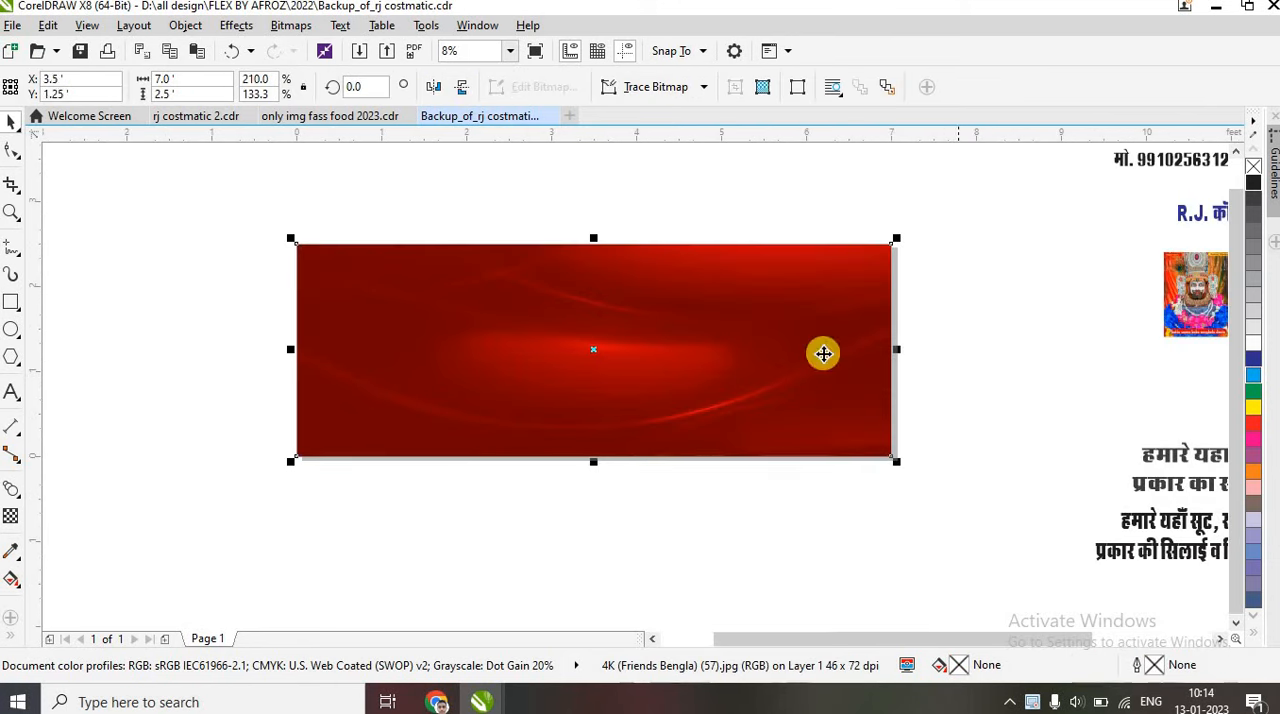
{"action": "left_click_drag", "start_coordinate": [694, 269], "coordinate": [483, 398]}
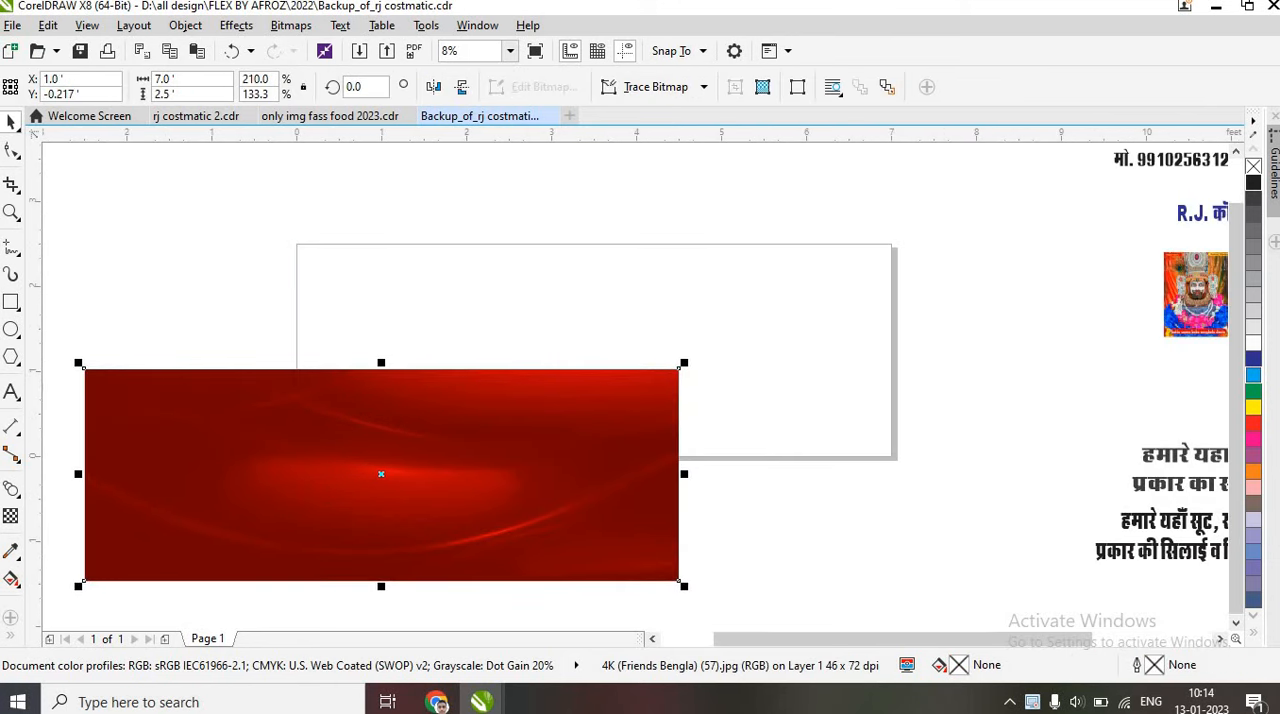
{"action": "double_click", "coordinate": [12, 304]}
Place the deity picture at the banner's left and the phone-number text at its upper-right corner, filling that text yellow
{"action": "left_click_drag", "start_coordinate": [1197, 293], "coordinate": [338, 303]}
{"action": "left_click_drag", "start_coordinate": [1214, 165], "coordinate": [834, 260]}
{"action": "scroll", "coordinate": [834, 263], "scroll_direction": "up", "scroll_amount": 1}
{"action": "left_click_drag", "start_coordinate": [1067, 214], "coordinate": [948, 255]}
{"action": "left_click", "coordinate": [1253, 407]}
Give the heading text a 10 pt black outline with rounded corners, placed behind the fill and scaled with the object
{"action": "left_click", "coordinate": [740, 350]}
{"action": "key", "text": "F12"}
{"action": "left_click", "coordinate": [518, 221]}
{"action": "left_click", "coordinate": [480, 375]}
{"action": "left_click", "coordinate": [655, 462]}
{"action": "left_click", "coordinate": [655, 484]}
{"action": "left_click", "coordinate": [575, 352]}
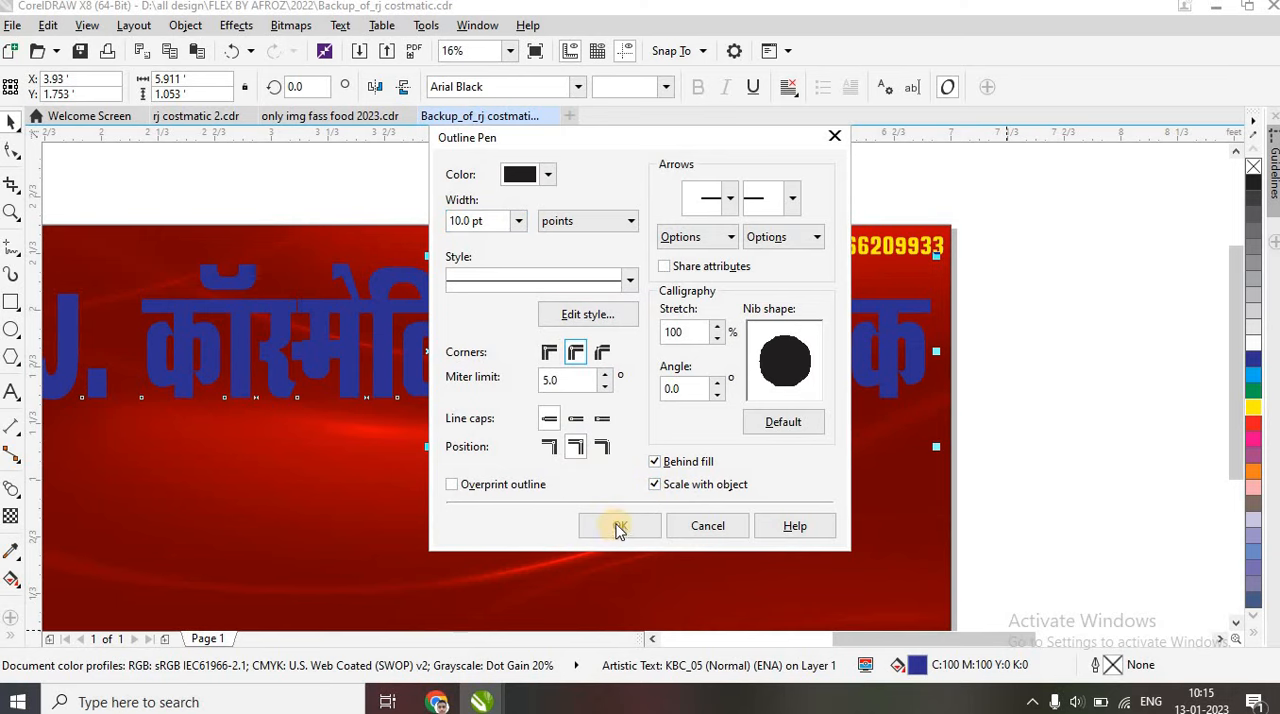
{"action": "left_click", "coordinate": [655, 462]}
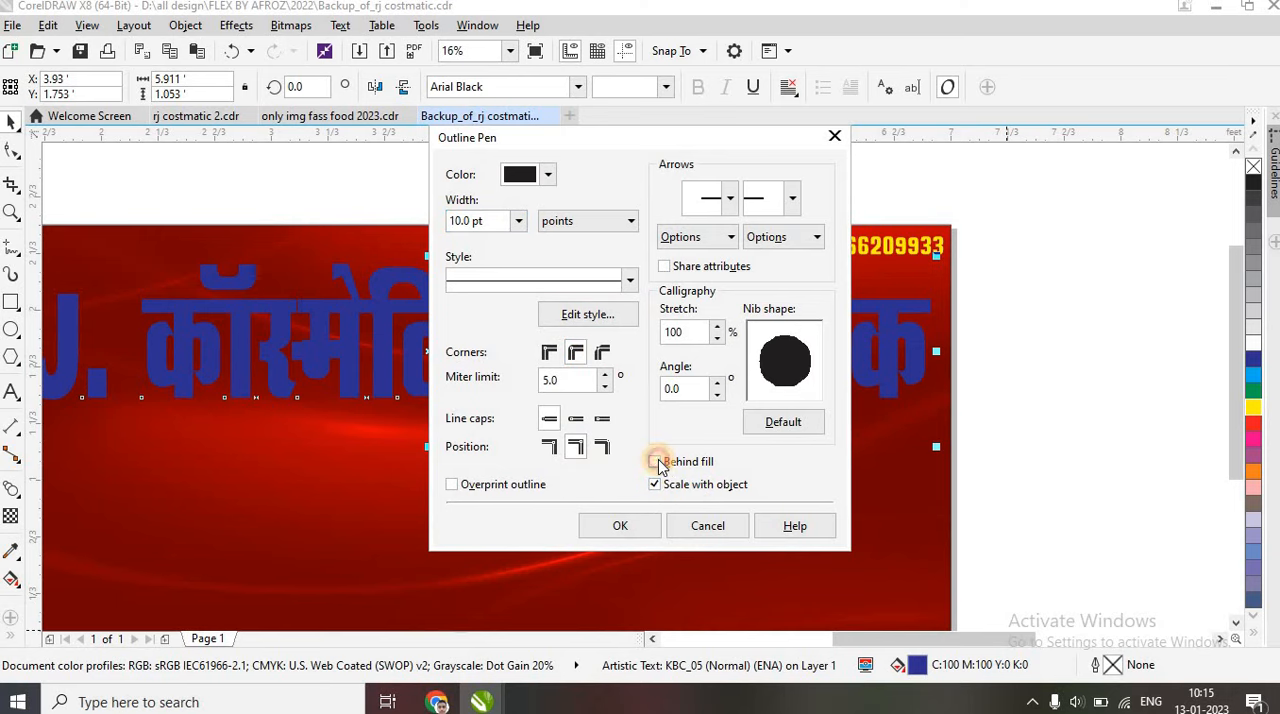
{"action": "left_click", "coordinate": [655, 462]}
{"action": "left_click", "coordinate": [634, 525]}
Place the two Hindi description texts below the heading, filling the upper one yellow and the lower one white
{"action": "scroll", "coordinate": [963, 252], "scroll_direction": "down", "scroll_amount": 2}
{"action": "left_click_drag", "start_coordinate": [1211, 451], "coordinate": [543, 358]}
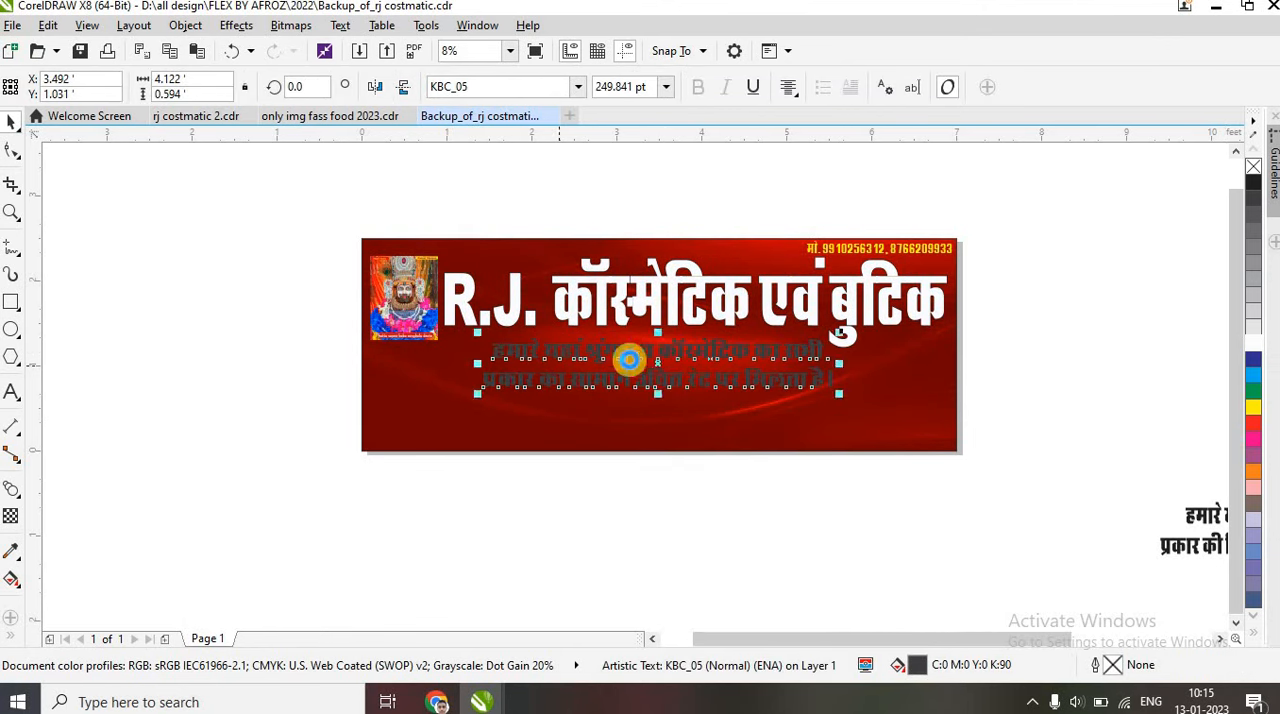
{"action": "scroll", "coordinate": [530, 357], "scroll_direction": "up", "scroll_amount": 2}
{"action": "left_click_drag", "start_coordinate": [754, 353], "coordinate": [768, 333]}
{"action": "left_click", "coordinate": [1253, 407]}
{"action": "scroll", "coordinate": [587, 456], "scroll_direction": "down", "scroll_amount": 1}
{"action": "left_click", "coordinate": [879, 508]}
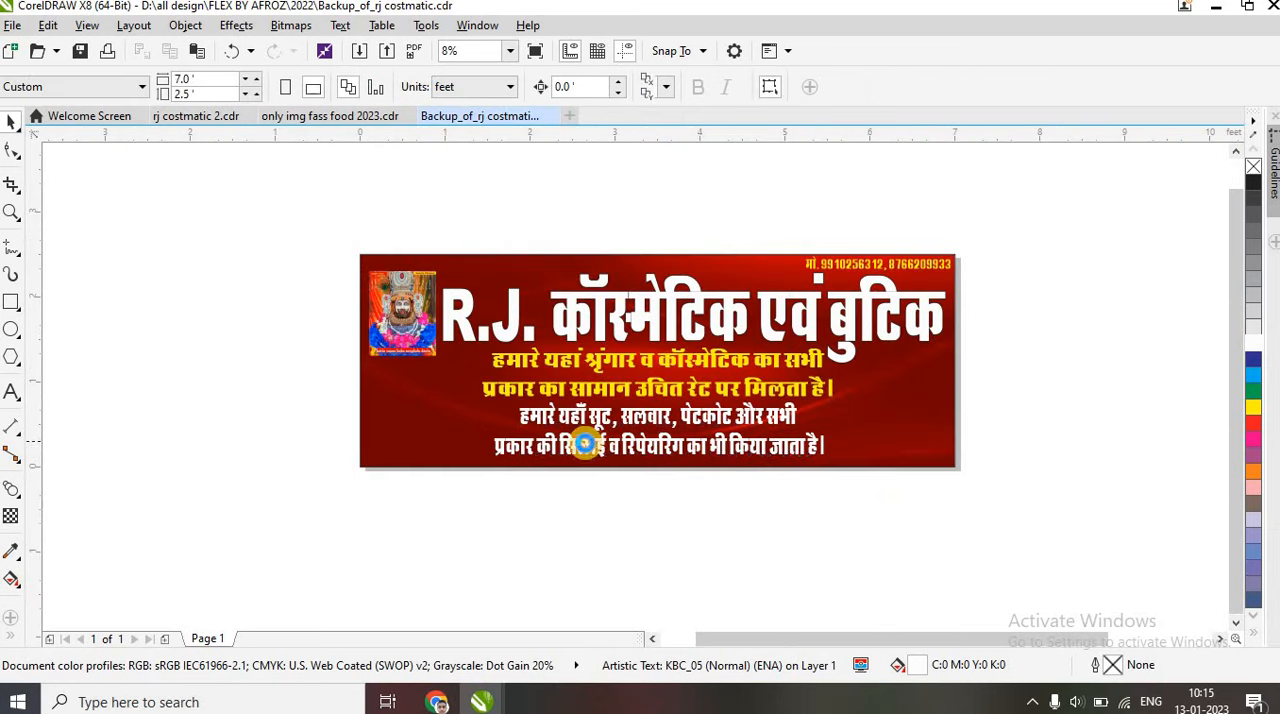
Move the black sewing machine picture with the wooden base to the empty area just right of the banner
{"action": "scroll", "coordinate": [590, 442], "scroll_direction": "down", "scroll_amount": 1}
{"action": "left_click", "coordinate": [953, 341]}
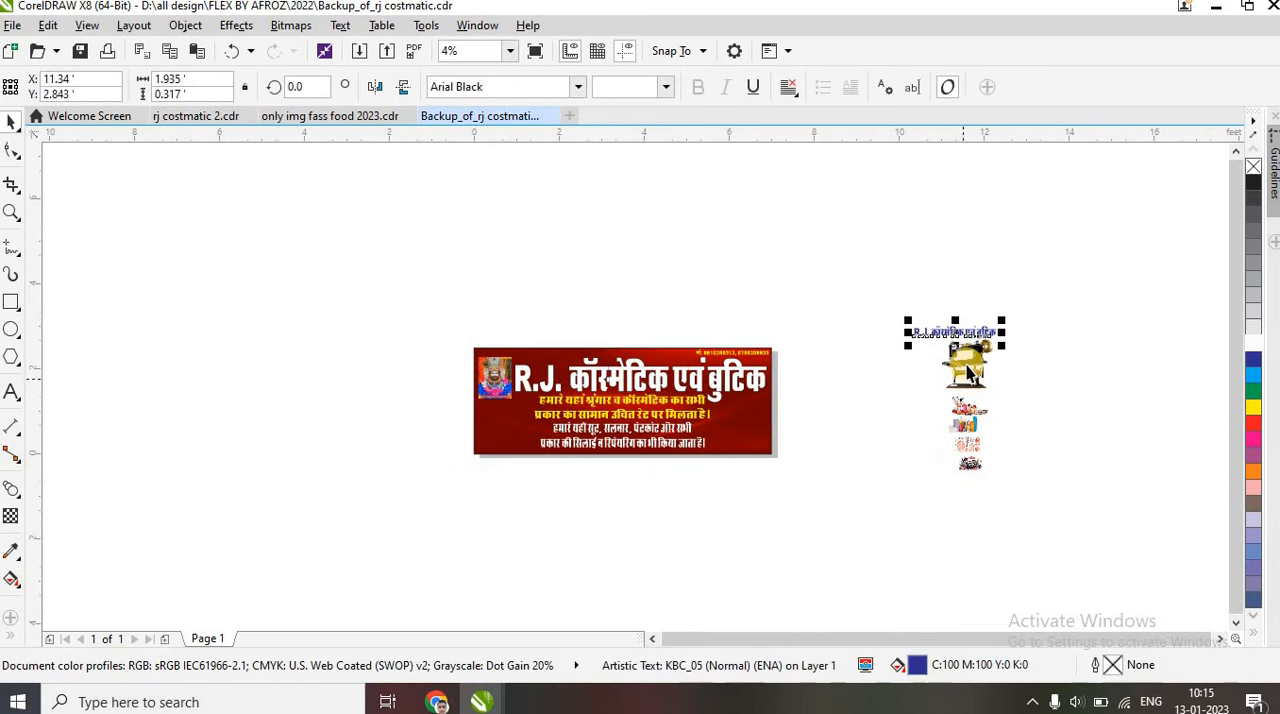
{"action": "left_click_drag", "start_coordinate": [971, 379], "coordinate": [1059, 432]}
{"action": "scroll", "coordinate": [749, 440], "scroll_direction": "up", "scroll_amount": 2}
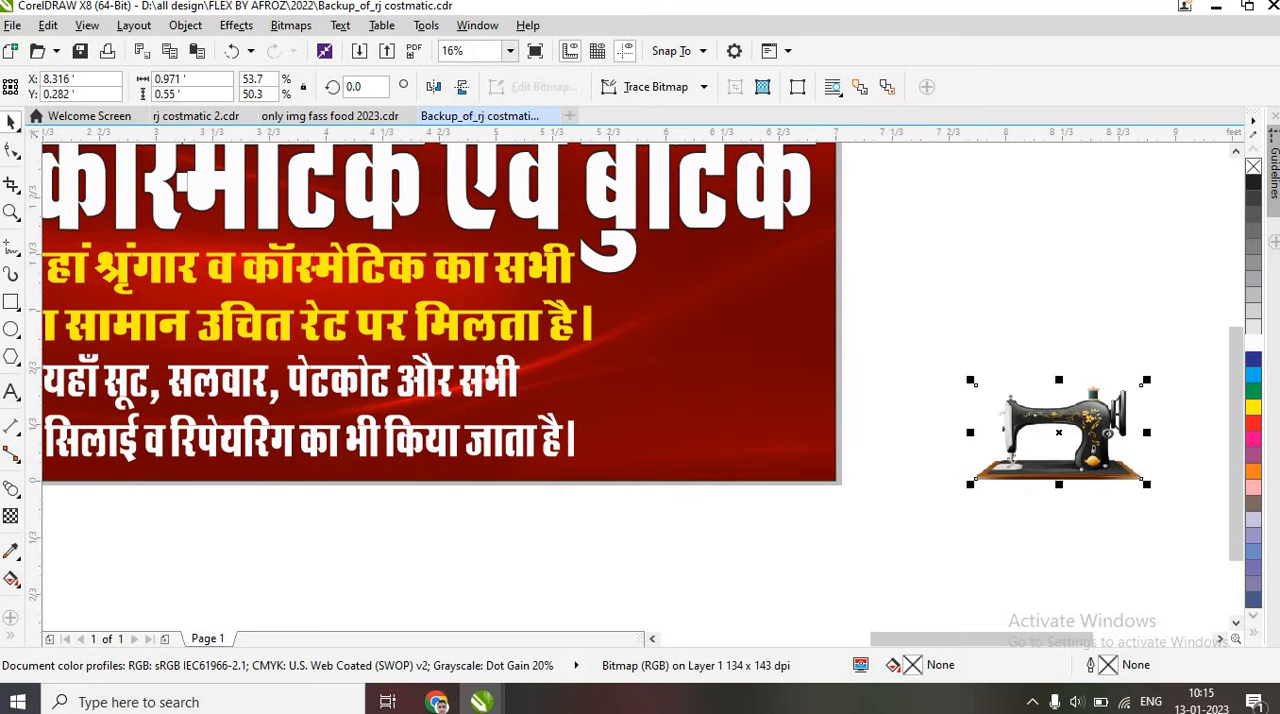
Draw a rectangle about 1.35 by 0.717 feet in the banner's lower-right corner
{"action": "left_click", "coordinate": [12, 303]}
{"action": "left_click_drag", "start_coordinate": [588, 358], "coordinate": [831, 479]}
{"action": "left_click_drag", "start_coordinate": [704, 360], "coordinate": [706, 349]}
{"action": "left_click_drag", "start_coordinate": [589, 416], "coordinate": [597, 414]}
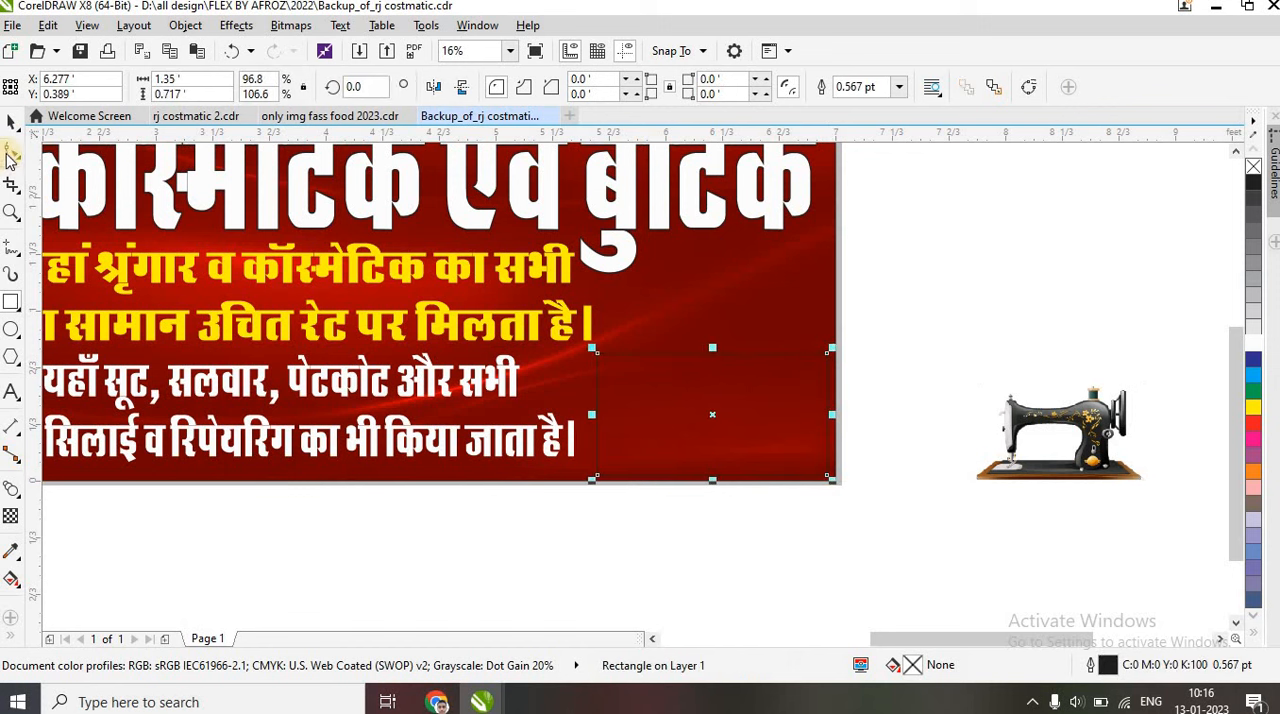
Round the rectangle's corners to about 0.067 feet and fill it white
{"action": "left_click", "coordinate": [12, 150]}
{"action": "scroll", "coordinate": [610, 312], "scroll_direction": "up", "scroll_amount": 2}
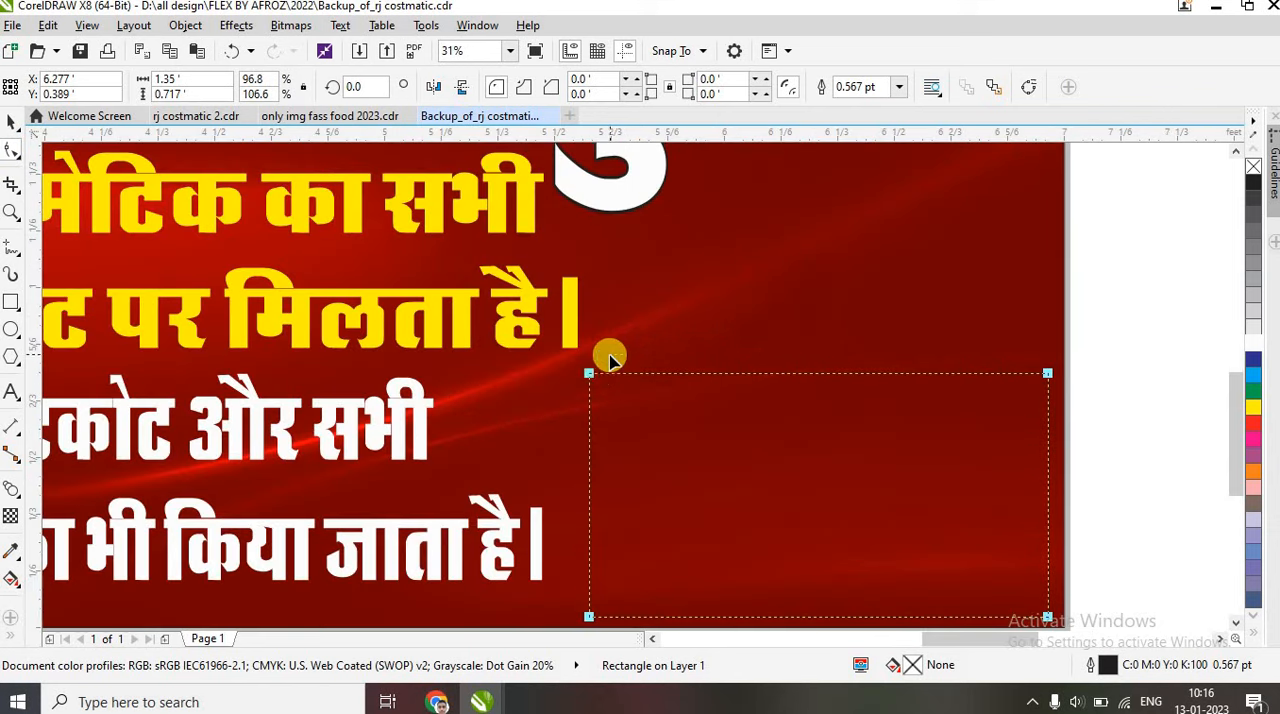
{"action": "left_click_drag", "start_coordinate": [600, 390], "coordinate": [612, 390]}
{"action": "left_click", "coordinate": [1250, 346]}
{"action": "scroll", "coordinate": [842, 352], "scroll_direction": "down", "scroll_amount": 1}
PowerClip the black sewing machine picture inside the white rounded rectangle and stretch the contents to fill the frame
{"action": "left_click", "coordinate": [12, 122]}
{"action": "right_click", "coordinate": [1160, 440]}
{"action": "left_click", "coordinate": [904, 396]}
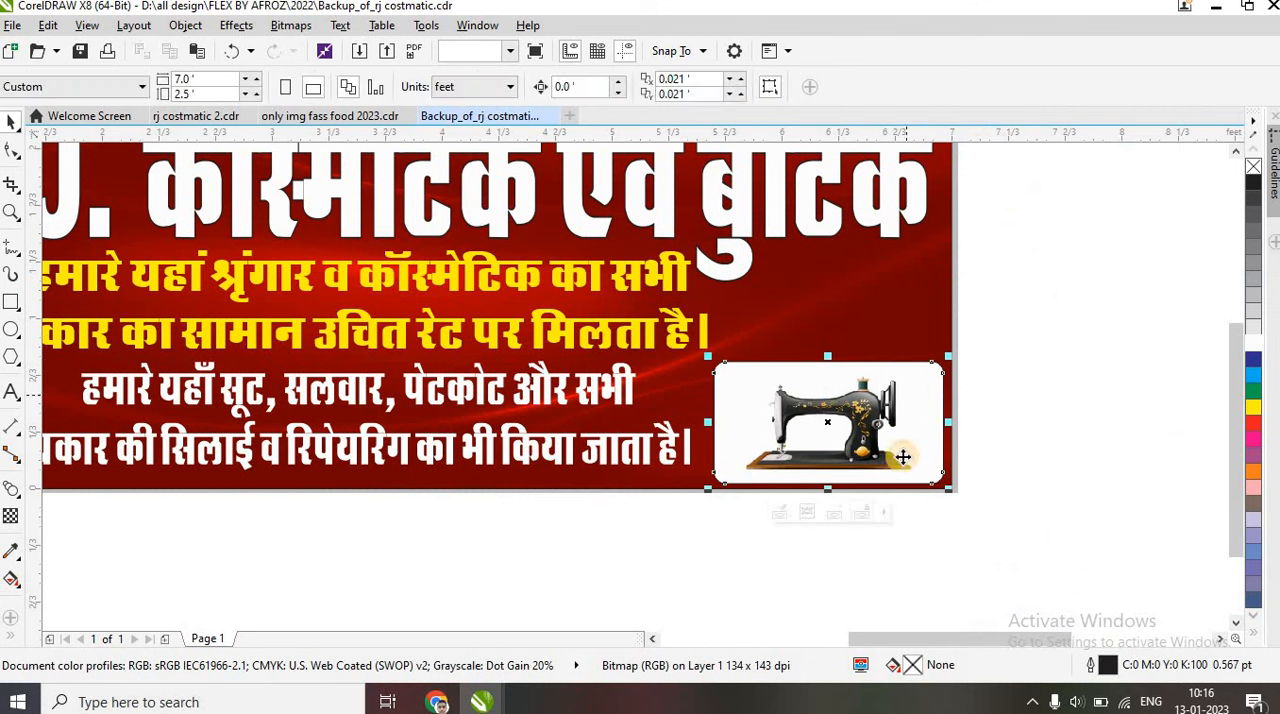
{"action": "left_click", "coordinate": [884, 514]}
{"action": "left_click", "coordinate": [905, 591]}
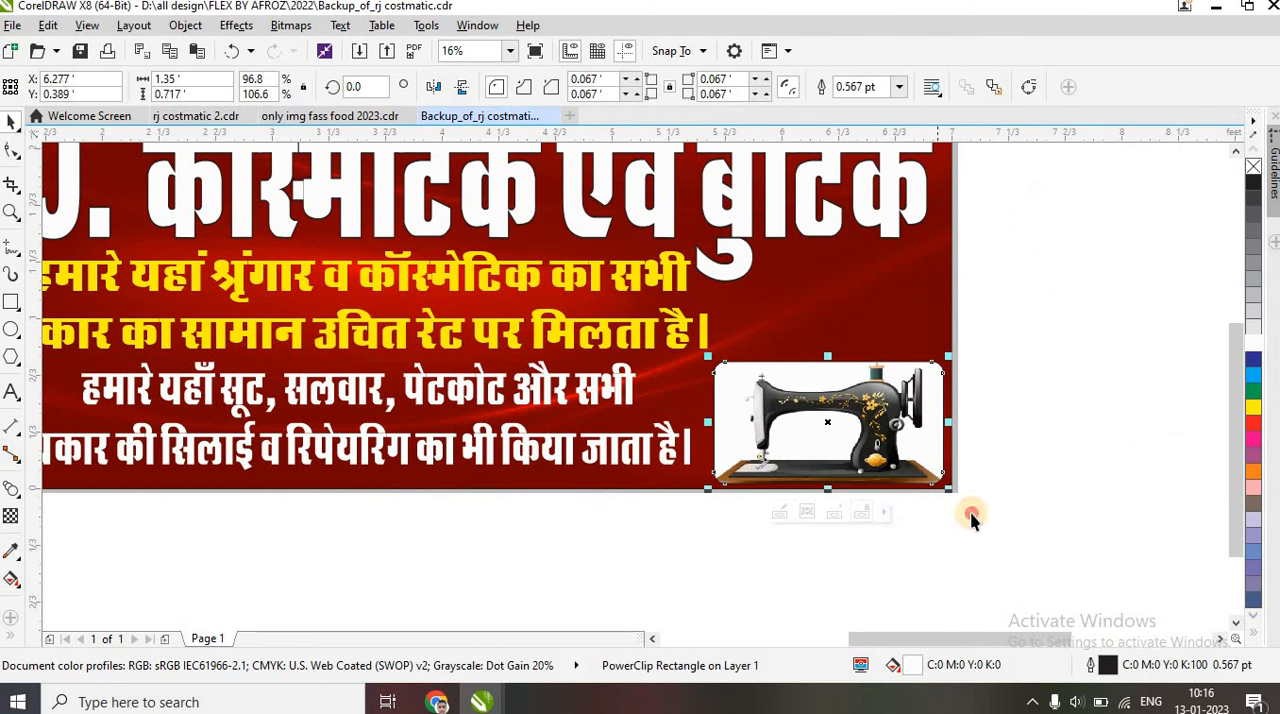
{"action": "left_click", "coordinate": [895, 541]}
Draw a second, smaller white rectangle directly above the sewing machine frame
{"action": "scroll", "coordinate": [895, 541], "scroll_direction": "down", "scroll_amount": 1}
{"action": "scroll", "coordinate": [895, 541], "scroll_direction": "up", "scroll_amount": 1}
{"action": "scroll", "coordinate": [898, 487], "scroll_direction": "down", "scroll_amount": 1}
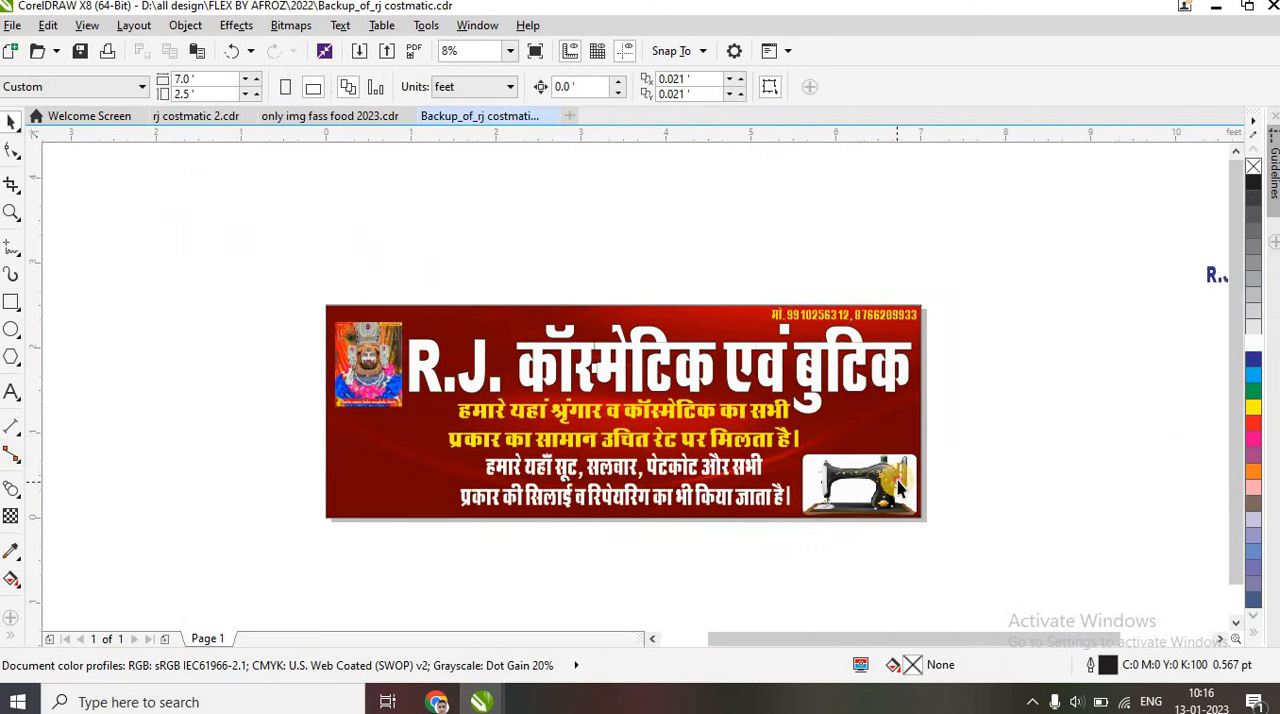
{"action": "left_click", "coordinate": [12, 302]}
{"action": "left_click_drag", "start_coordinate": [823, 393], "coordinate": [918, 451]}
{"action": "left_click", "coordinate": [1253, 344]}
Move the gold-trimmed sewing machine picture beside the banner and PowerClip it inside the upper white rectangle
{"action": "left_click", "coordinate": [12, 122]}
{"action": "scroll", "coordinate": [1006, 279], "scroll_direction": "down", "scroll_amount": 1}
{"action": "left_click_drag", "start_coordinate": [1174, 302], "coordinate": [993, 348]}
{"action": "scroll", "coordinate": [990, 346], "scroll_direction": "up", "scroll_amount": 5}
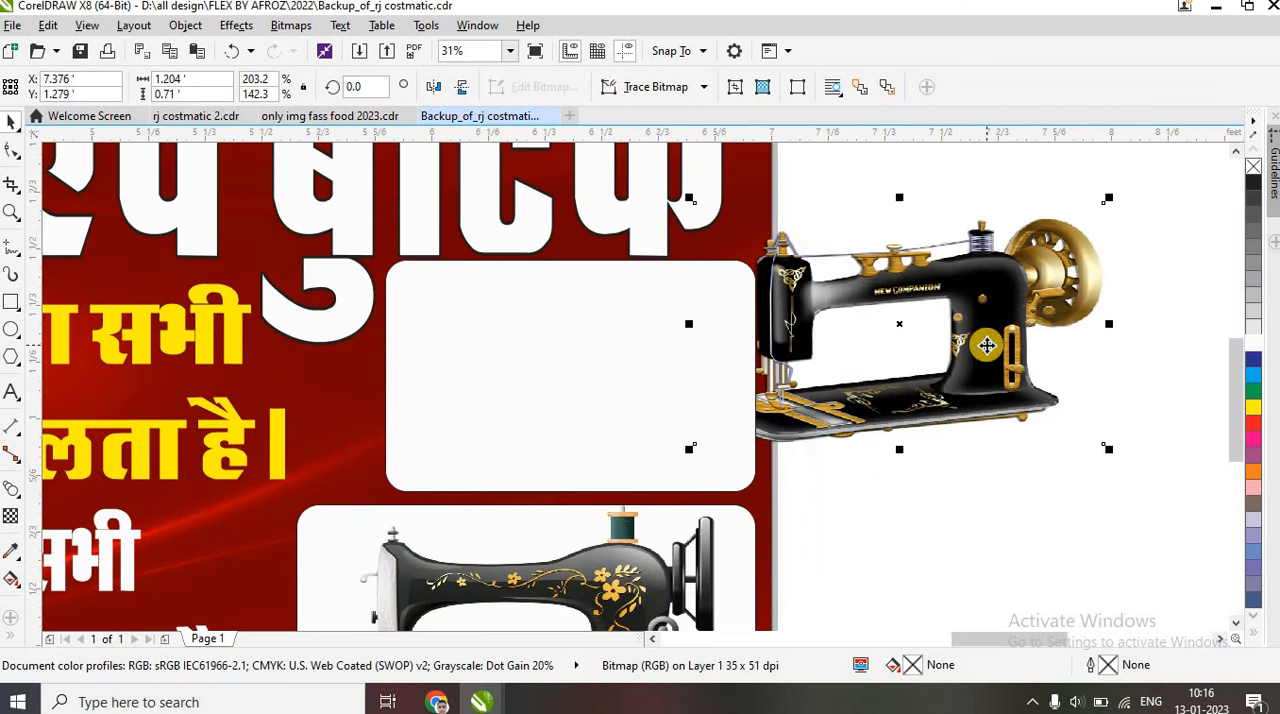
{"action": "right_click", "coordinate": [989, 346]}
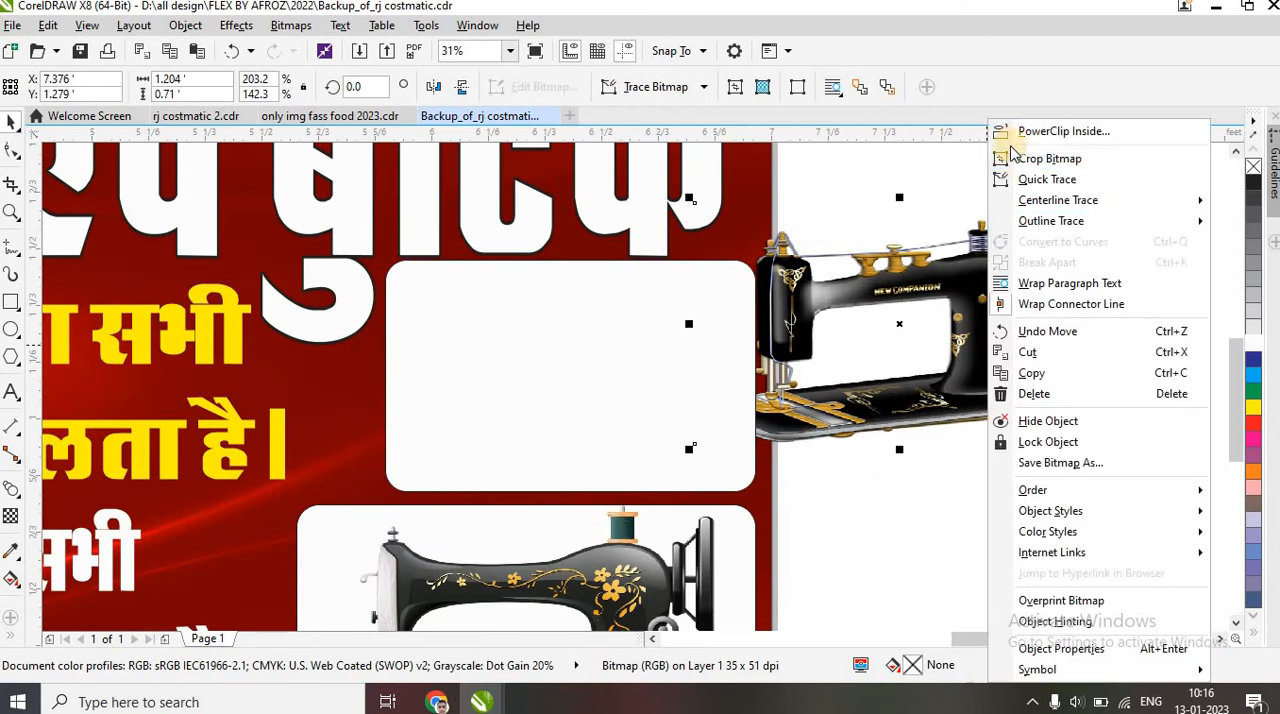
{"action": "left_click", "coordinate": [1010, 131]}
{"action": "left_click", "coordinate": [655, 327]}
Bring the bottles picture onto the banner and the other cosmetics and clothing pictures to its left side
{"action": "left_click_drag", "start_coordinate": [730, 410], "coordinate": [575, 375]}
{"action": "scroll", "coordinate": [1100, 440], "scroll_direction": "down", "scroll_amount": 3}
{"action": "left_click_drag", "start_coordinate": [775, 405], "coordinate": [850, 530]}
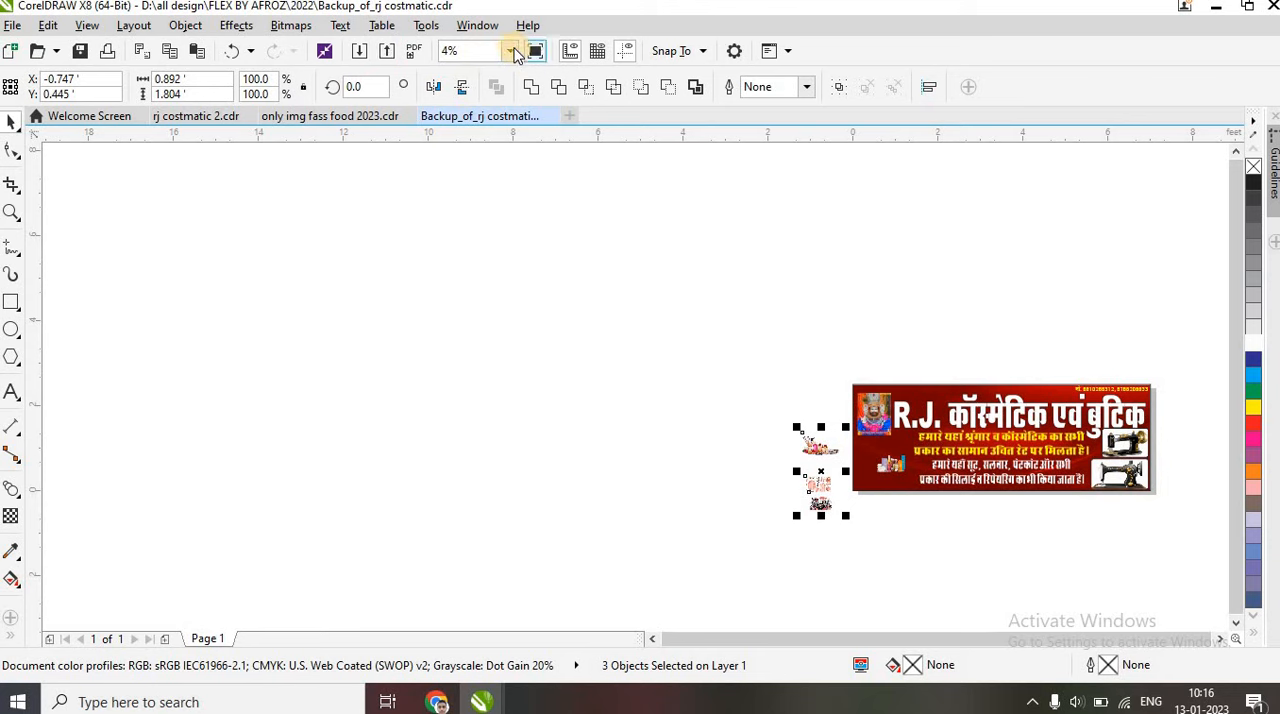
Delete the leftover blue copy of the heading text to the right of the banner
{"action": "left_click", "coordinate": [511, 51]}
{"action": "left_click", "coordinate": [474, 72]}
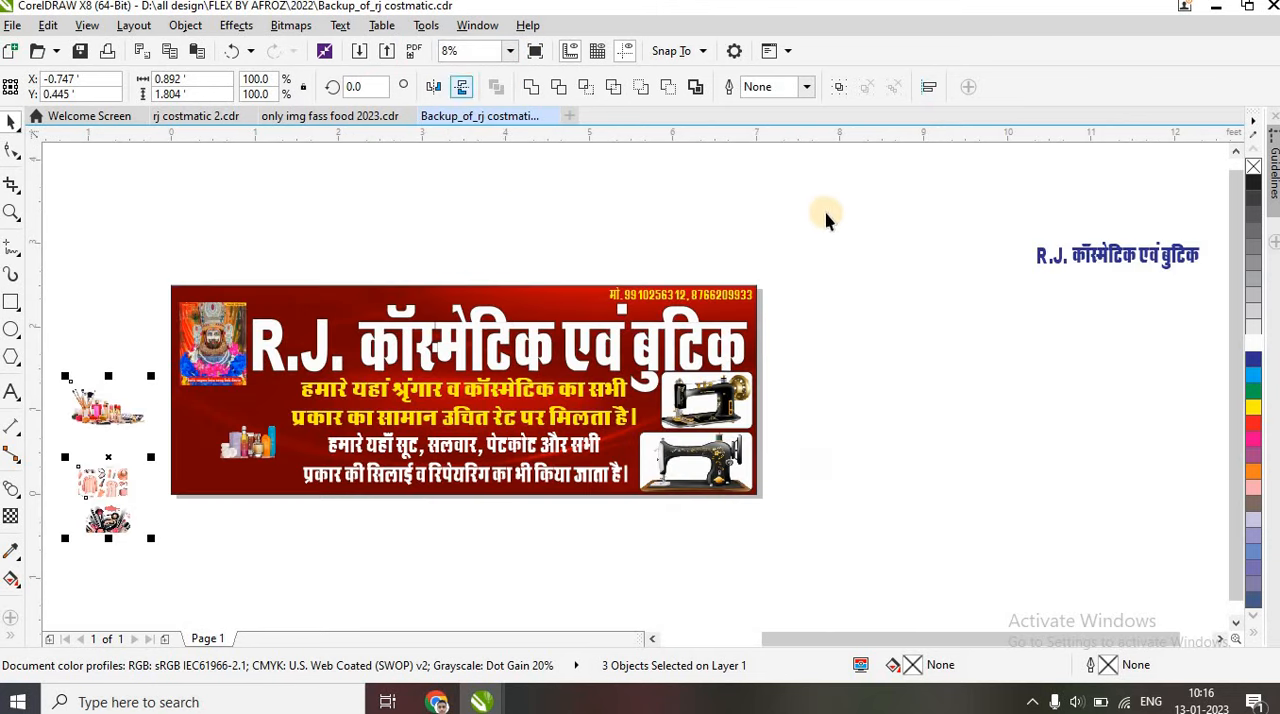
{"action": "left_click", "coordinate": [1045, 258]}
{"action": "key", "text": "Delete"}
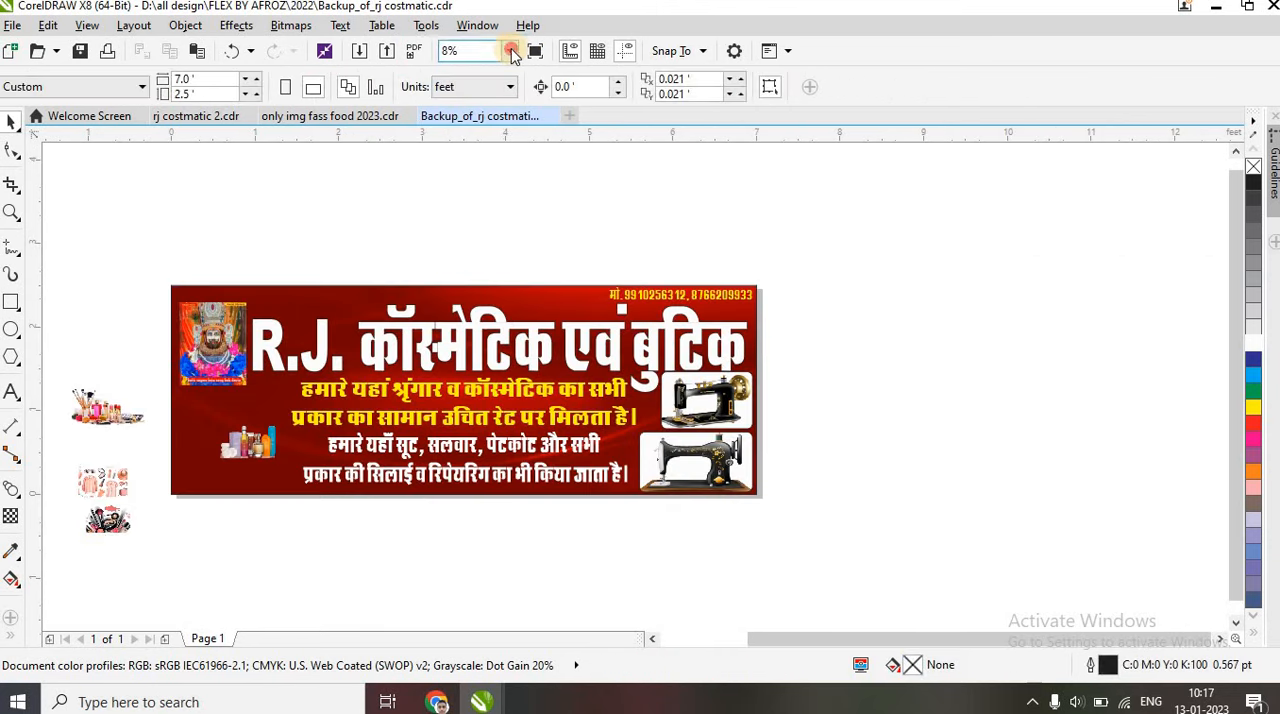
Move the cosmetic bottles picture down to the banner's lower-left edge
{"action": "left_click", "coordinate": [511, 51]}
{"action": "left_click", "coordinate": [503, 72]}
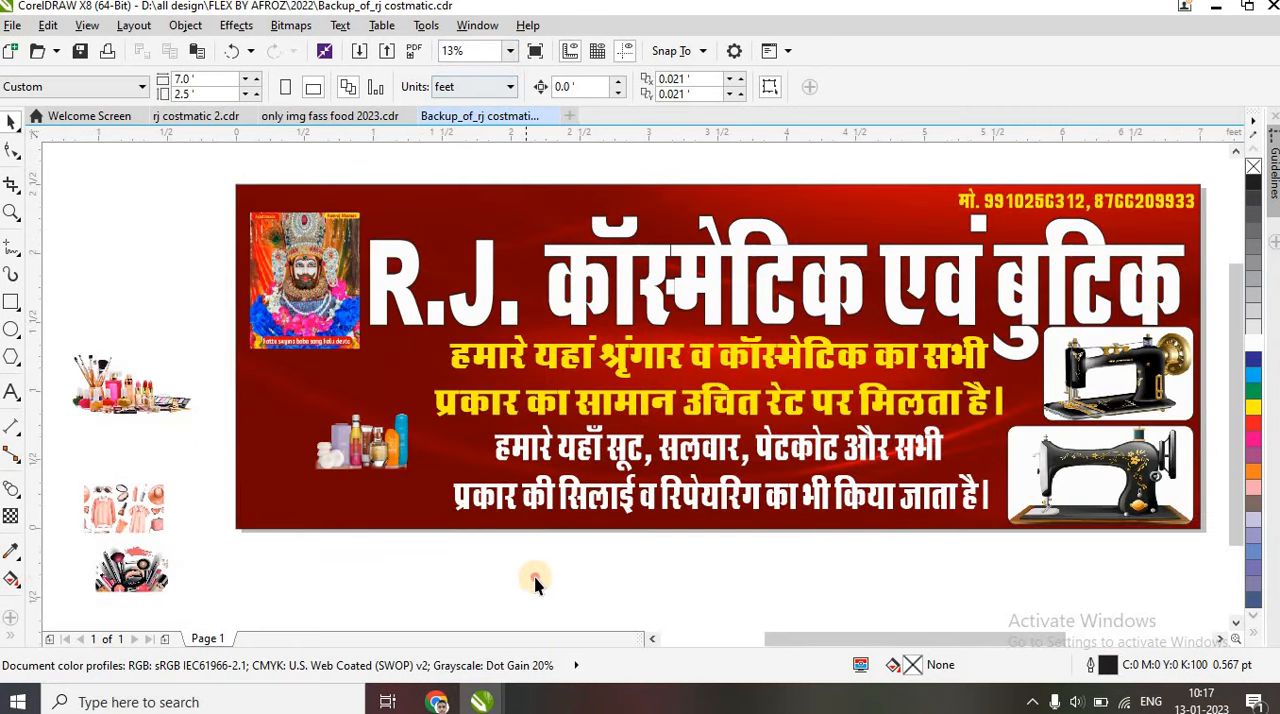
{"action": "left_click_drag", "start_coordinate": [349, 457], "coordinate": [261, 561]}
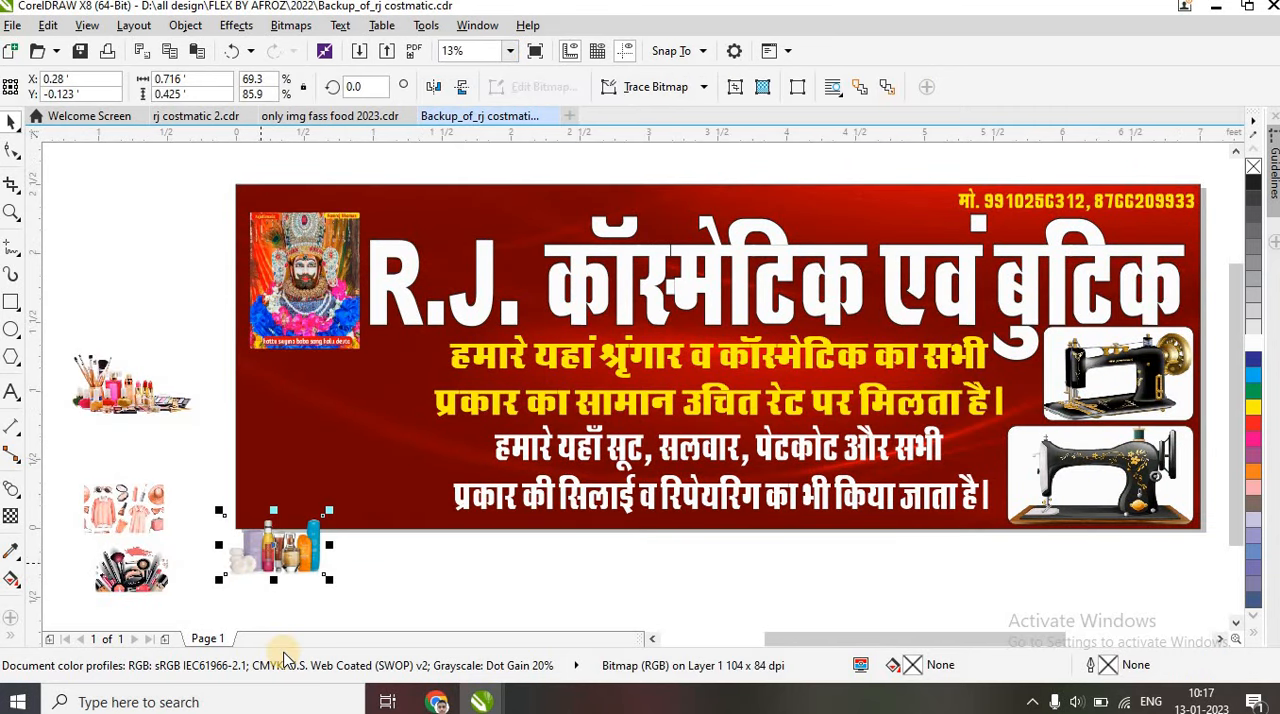
Duplicate the lower sewing machine frame to the banner's lower-left corner and set its frame type to None
{"action": "left_click_drag", "start_coordinate": [1136, 480], "coordinate": [372, 475]}
{"action": "right_click", "coordinate": [372, 475]}
{"action": "mouse_move", "coordinate": [525, 115]}
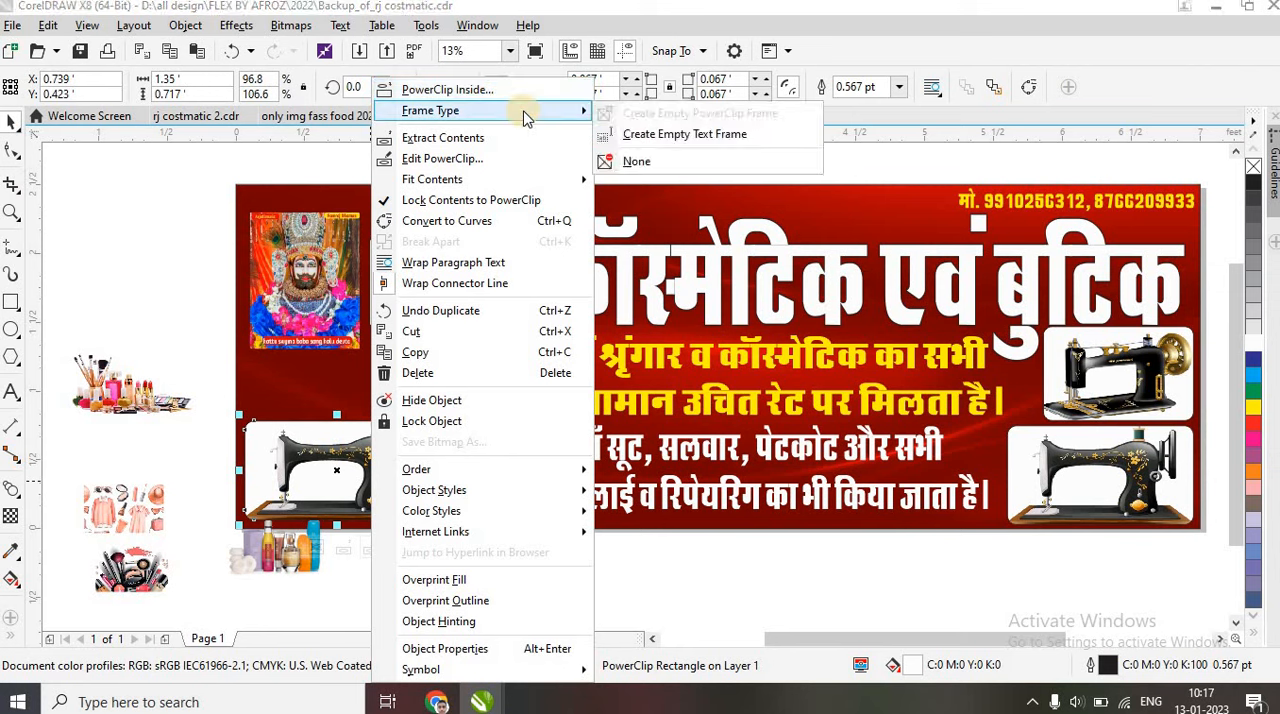
{"action": "left_click", "coordinate": [664, 162]}
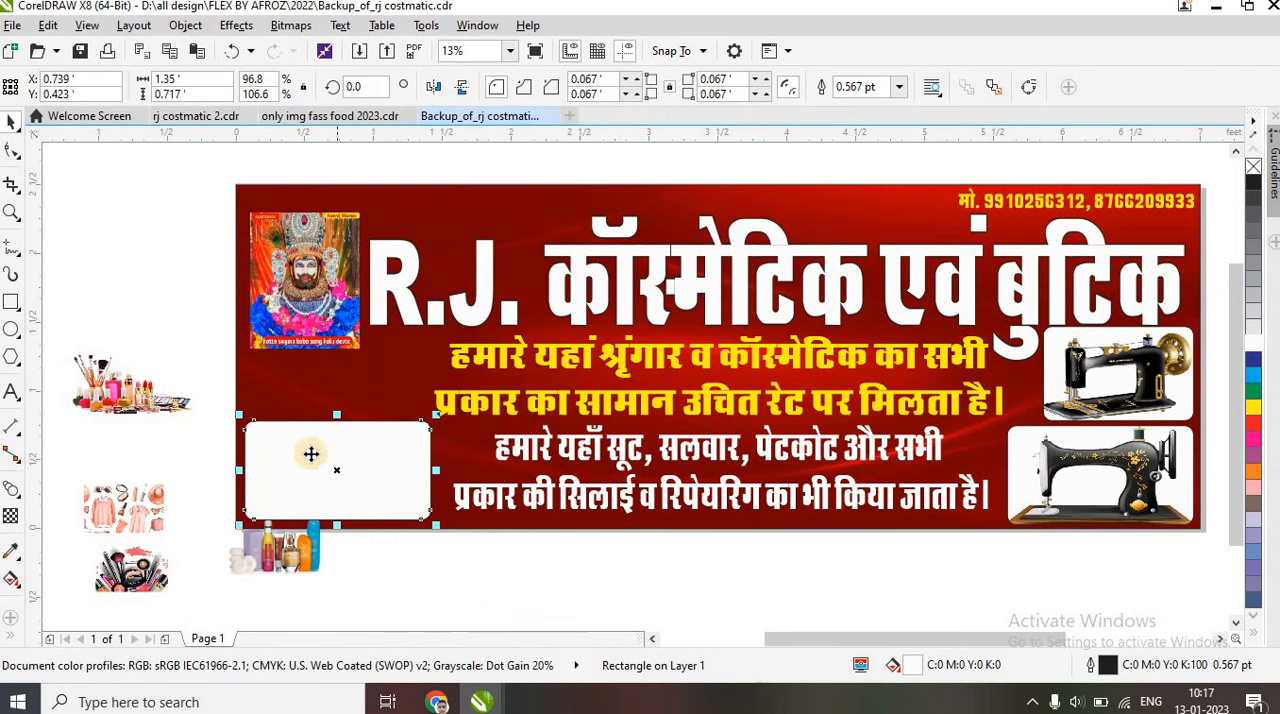
Arrange the makeup-brush and bottles pictures side by side in the lower-left frame, making the bottles about 0.486 feet tall and slightly narrower
{"action": "left_click_drag", "start_coordinate": [140, 570], "coordinate": [316, 498]}
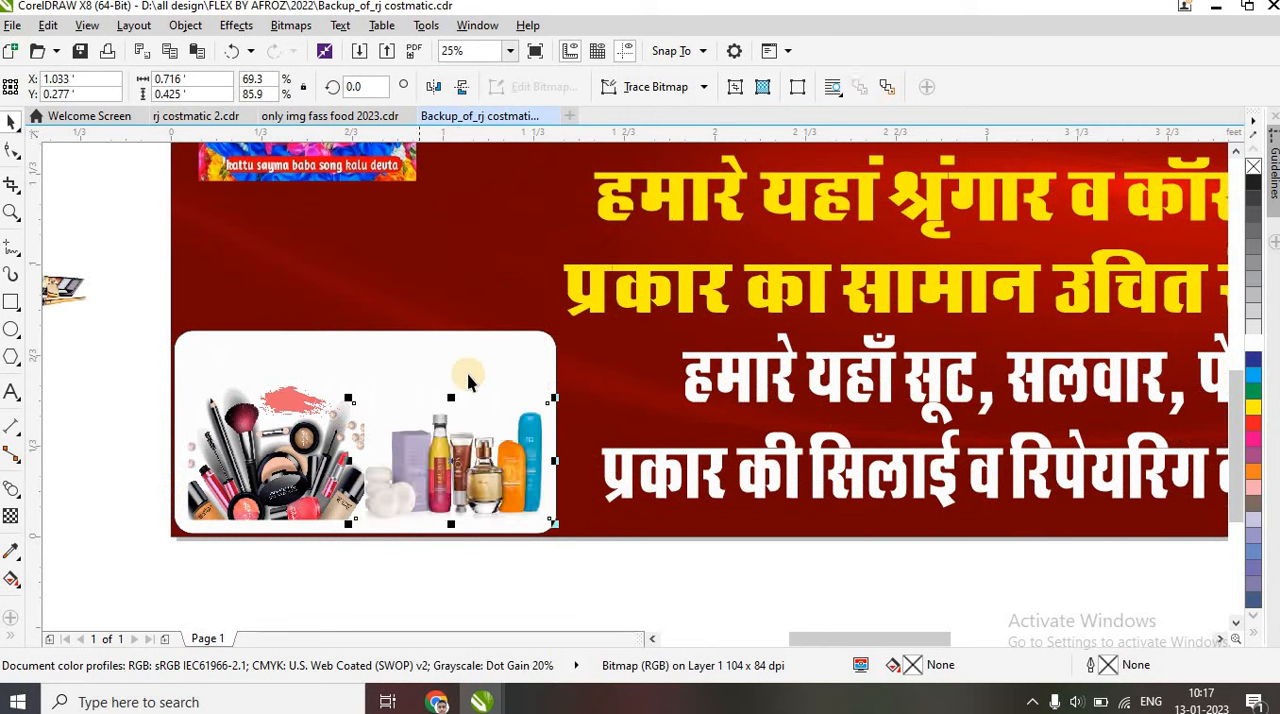
{"action": "left_click_drag", "start_coordinate": [451, 398], "coordinate": [437, 392]}
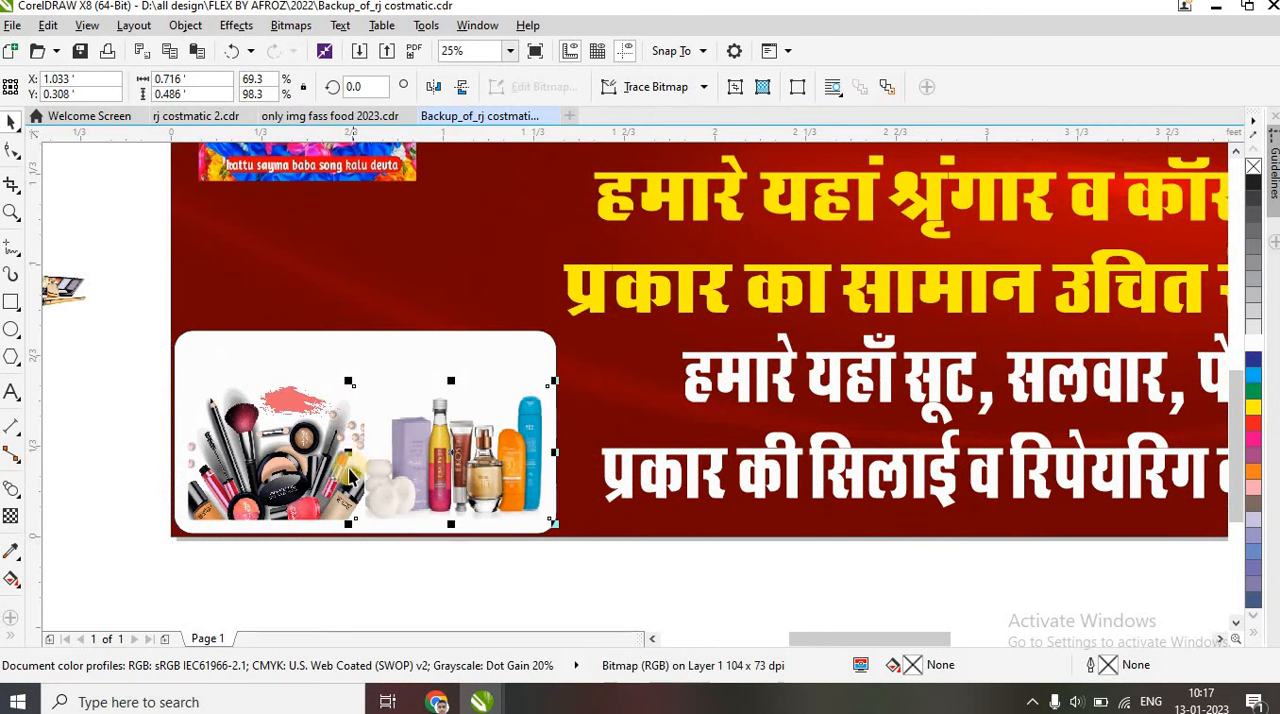
{"action": "mouse_move", "coordinate": [346, 451]}
{"action": "left_mouse_down"}
{"action": "mouse_move", "coordinate": [375, 452]}
{"action": "mouse_move", "coordinate": [358, 451]}
{"action": "left_mouse_up"}
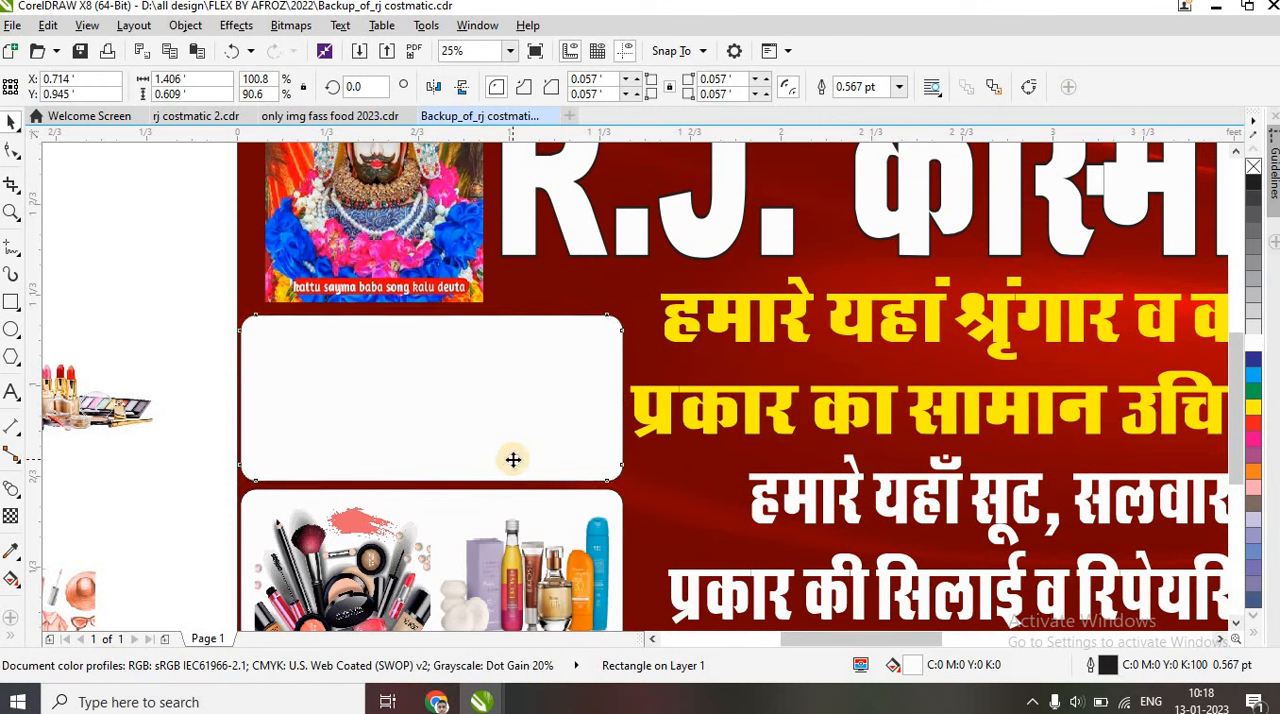
Place the pink clothing picture in the right half of the upper-left white frame and enlarge it to fit
{"action": "scroll", "coordinate": [509, 466], "scroll_direction": "down", "scroll_amount": 3}
{"action": "left_click_drag", "start_coordinate": [385, 505], "coordinate": [500, 455]}
{"action": "scroll", "coordinate": [500, 455], "scroll_direction": "up", "scroll_amount": 3}
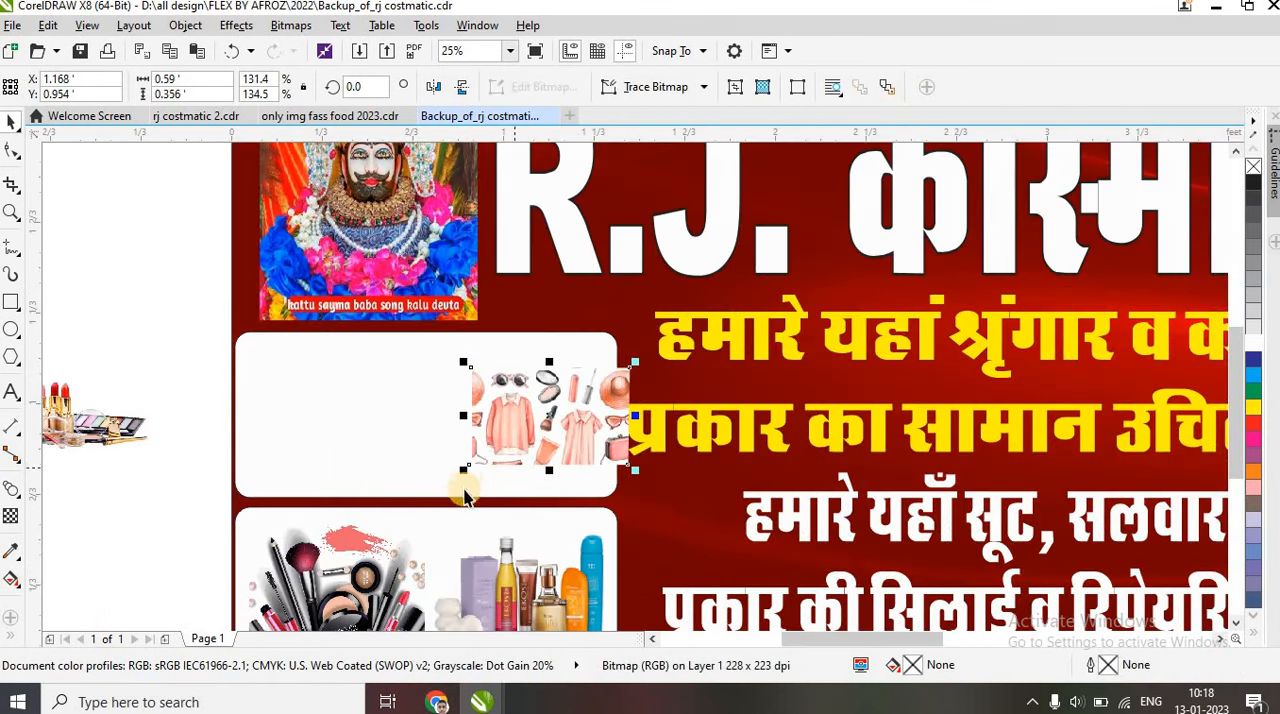
{"action": "left_click_drag", "start_coordinate": [464, 472], "coordinate": [430, 496]}
{"action": "left_click_drag", "start_coordinate": [543, 465], "coordinate": [524, 457]}
Move the lipstick and nail polish picture into the left half of the upper-left white frame
{"action": "scroll", "coordinate": [524, 457], "scroll_direction": "down", "scroll_amount": 1}
{"action": "left_click_drag", "start_coordinate": [295, 438], "coordinate": [460, 455]}
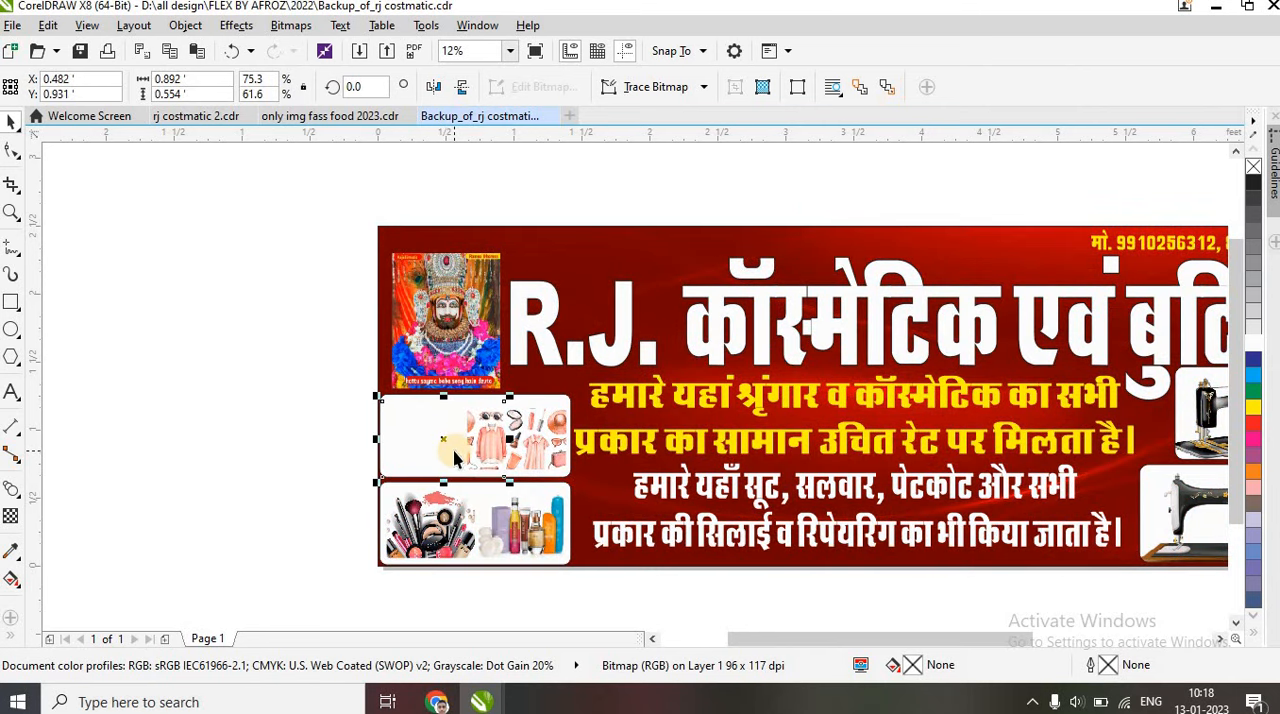
{"action": "scroll", "coordinate": [455, 458], "scroll_direction": "up", "scroll_amount": 2}
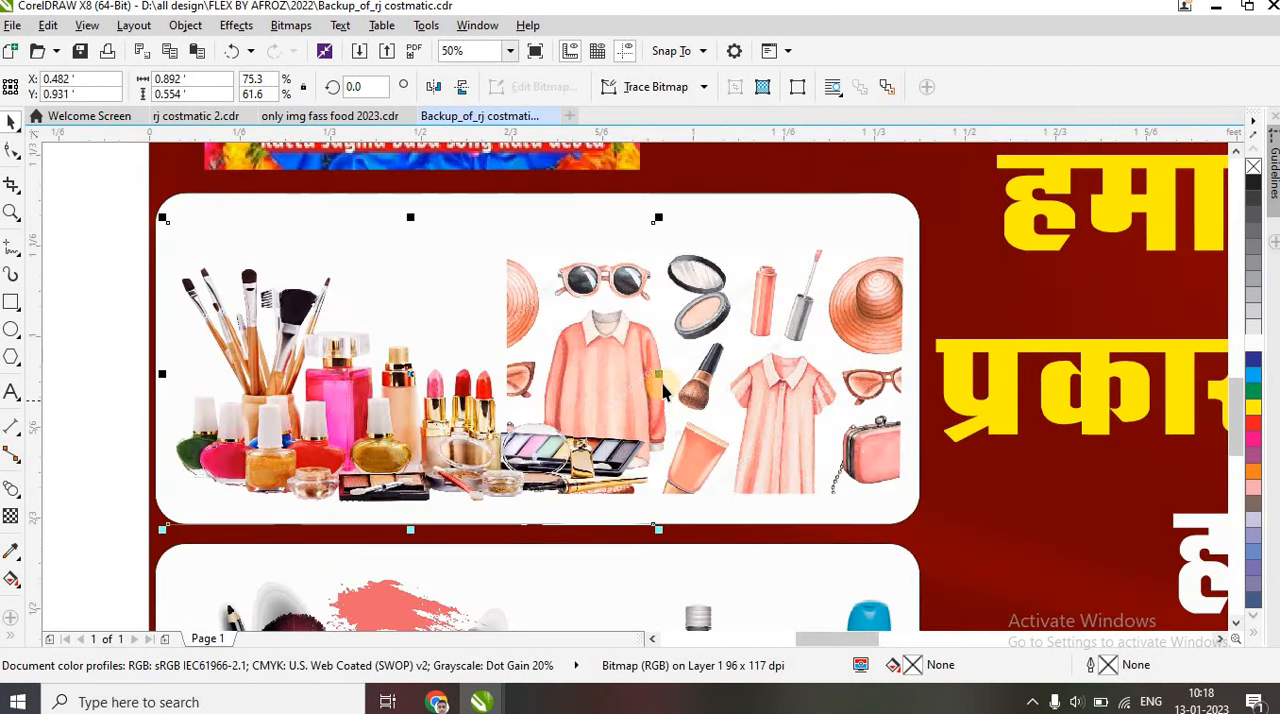